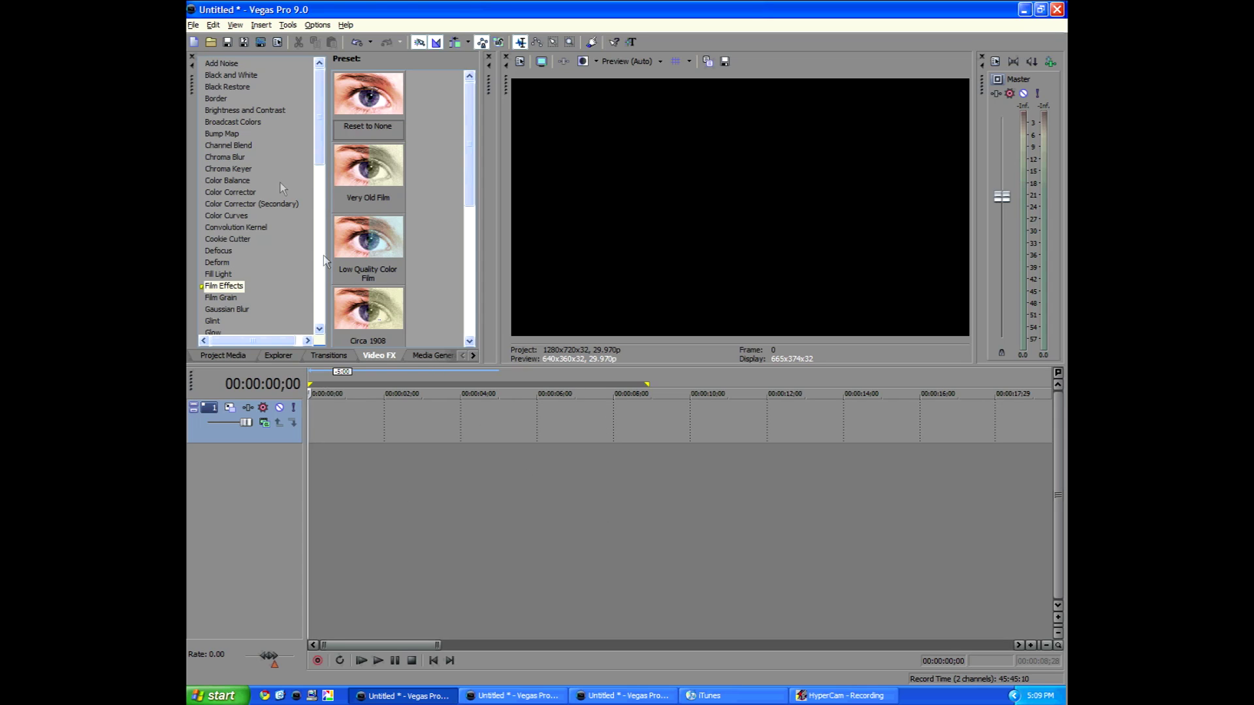
# Step: Insert a new text media event and type 'braproductions' as its title
pyautogui.click(259, 26)
pyautogui.click(319, 151)
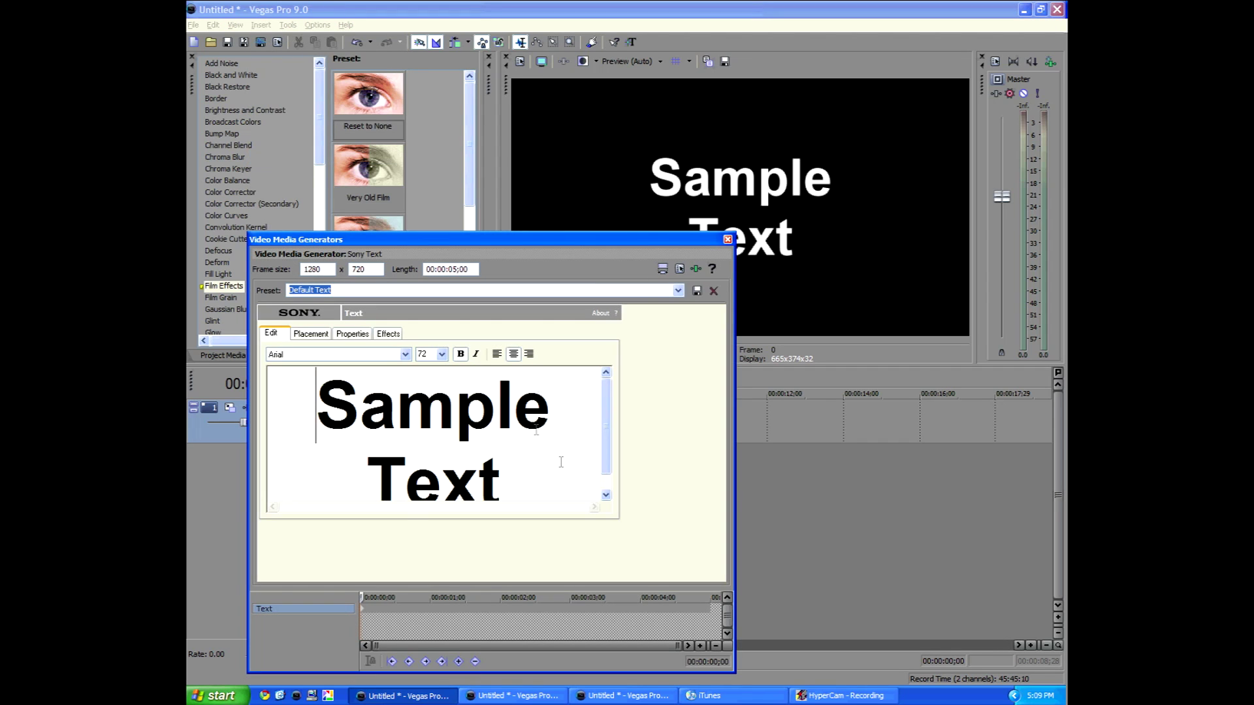
pyautogui.write('bra')
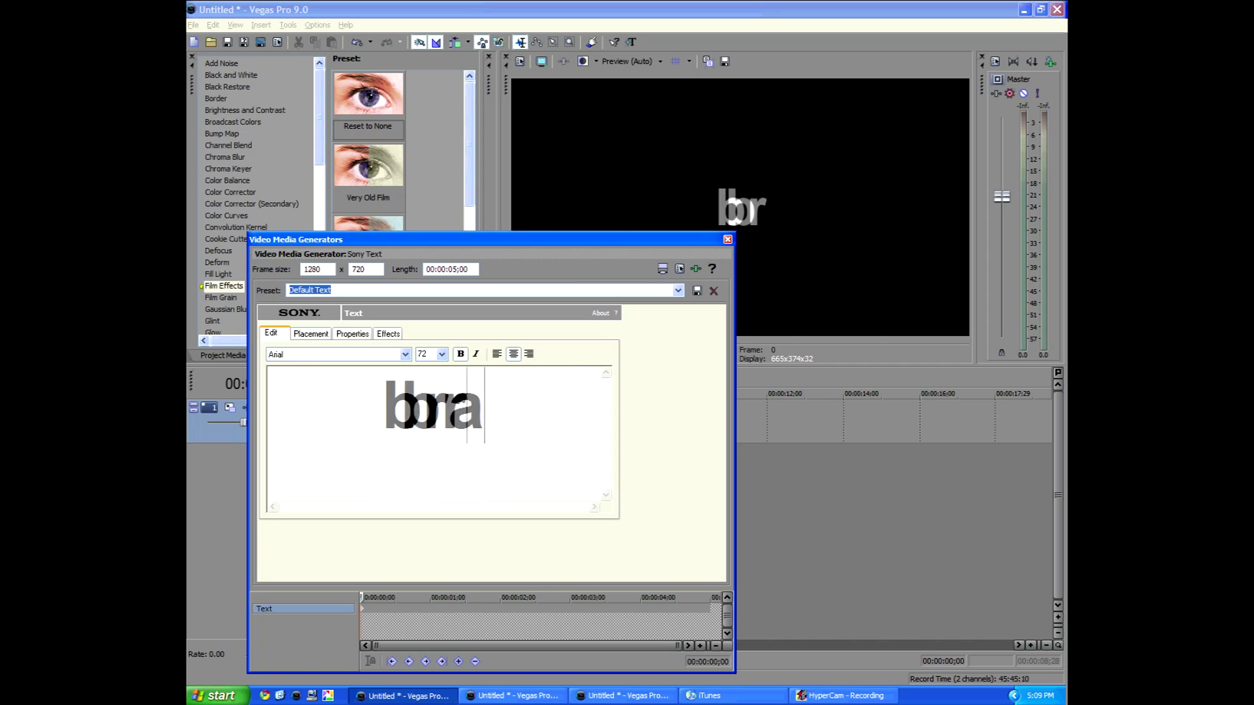
pyautogui.write('productions')
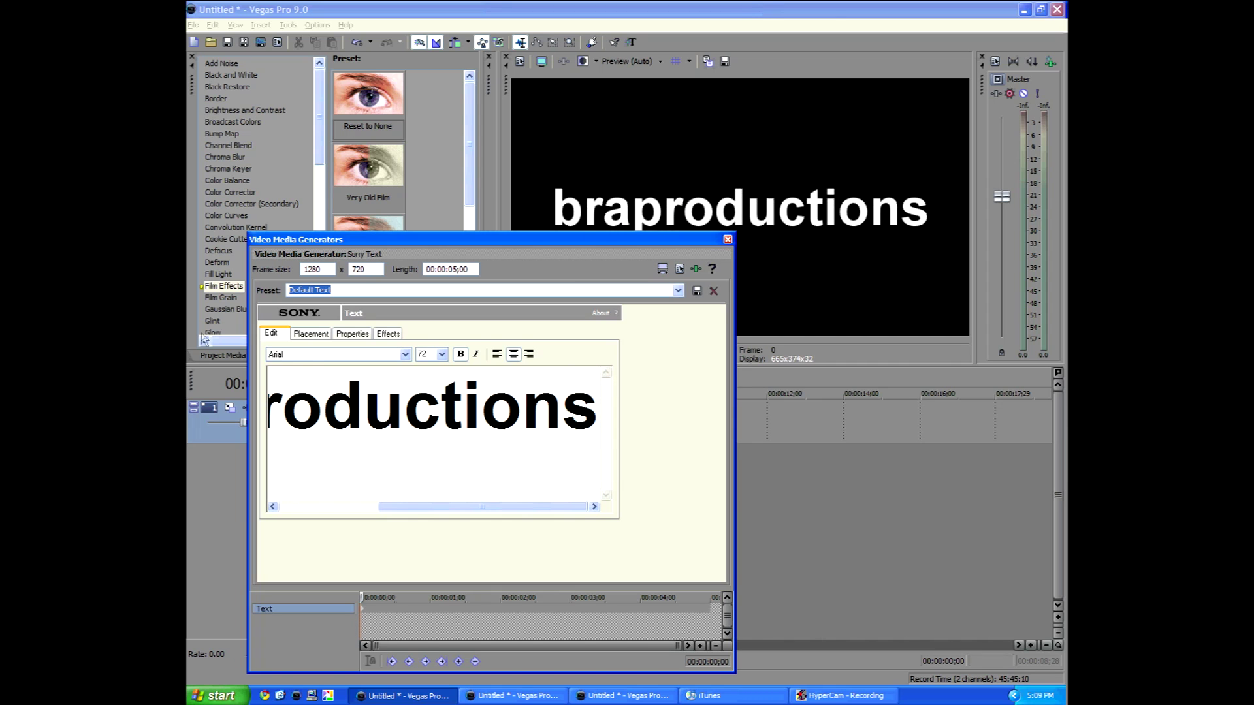
# Step: Add a space to make 'bra productions' and set the title in the Harabara font
pyautogui.moveTo(600, 405); pyautogui.dragTo(374, 409)
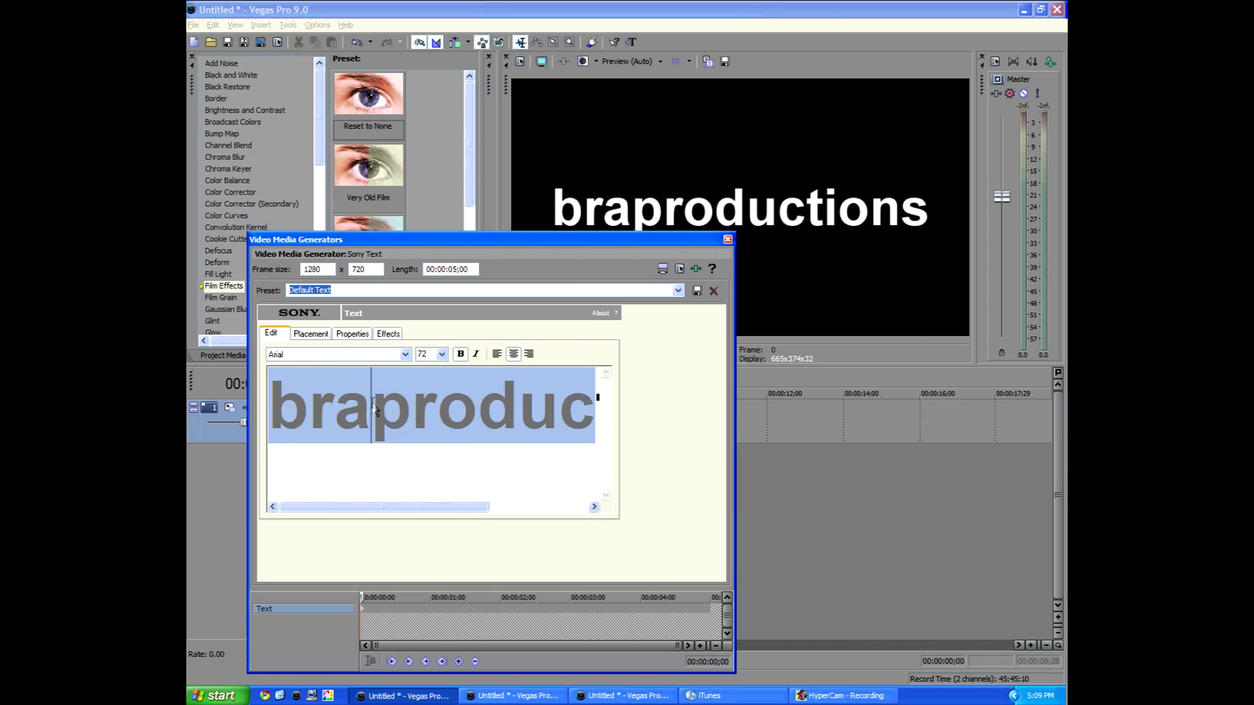
pyautogui.click(375, 408)
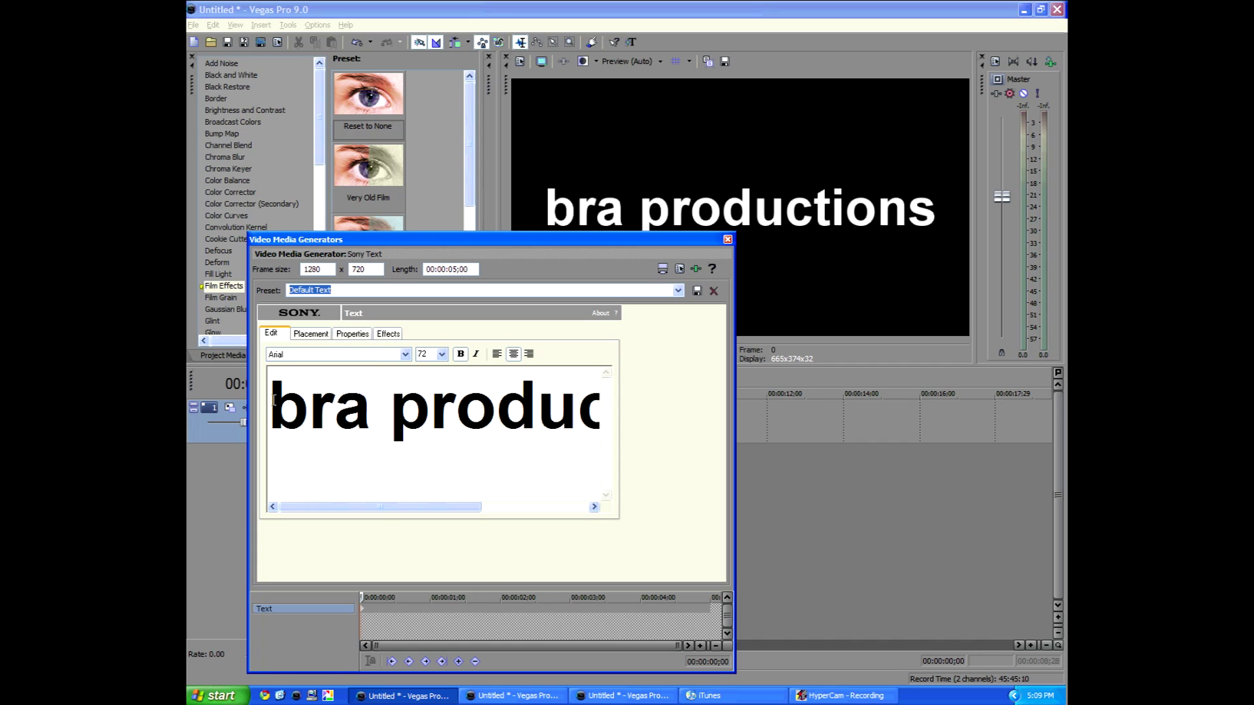
pyautogui.moveTo(274, 400); pyautogui.dragTo(870, 424)
pyautogui.click(403, 354)
pyautogui.scroll(-10, 401, 357)
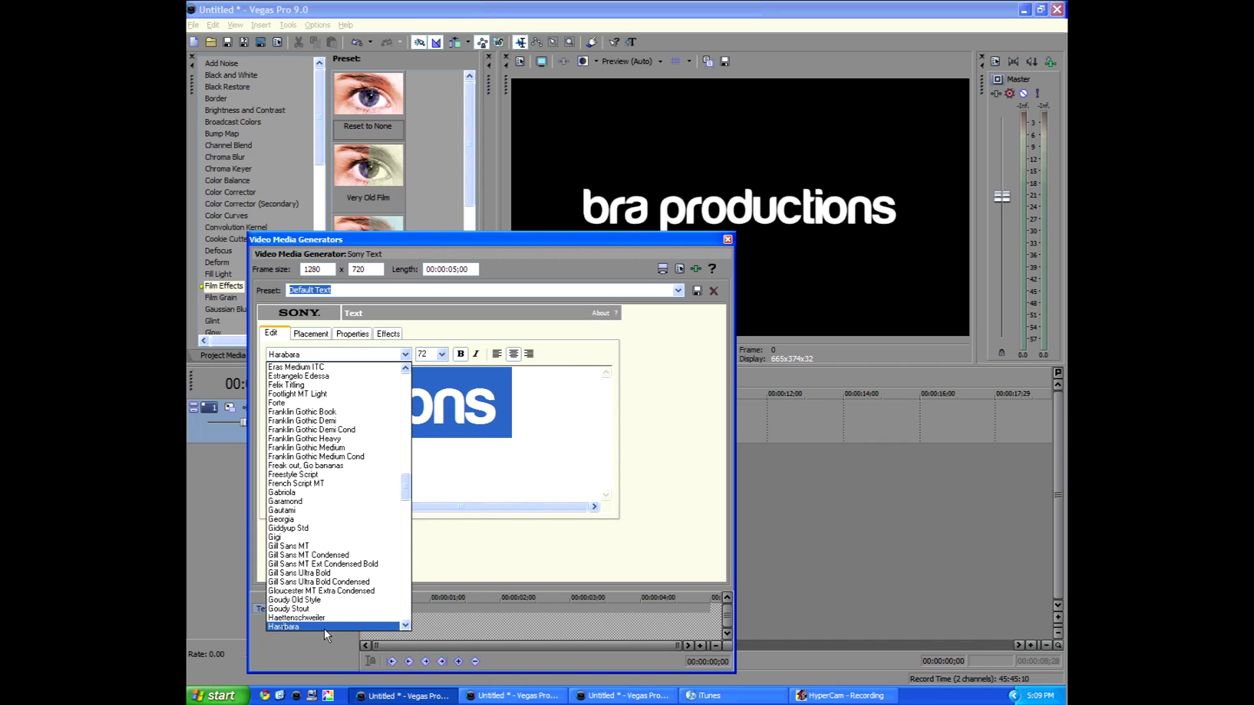
pyautogui.click(324, 627)
pyautogui.click(726, 240)
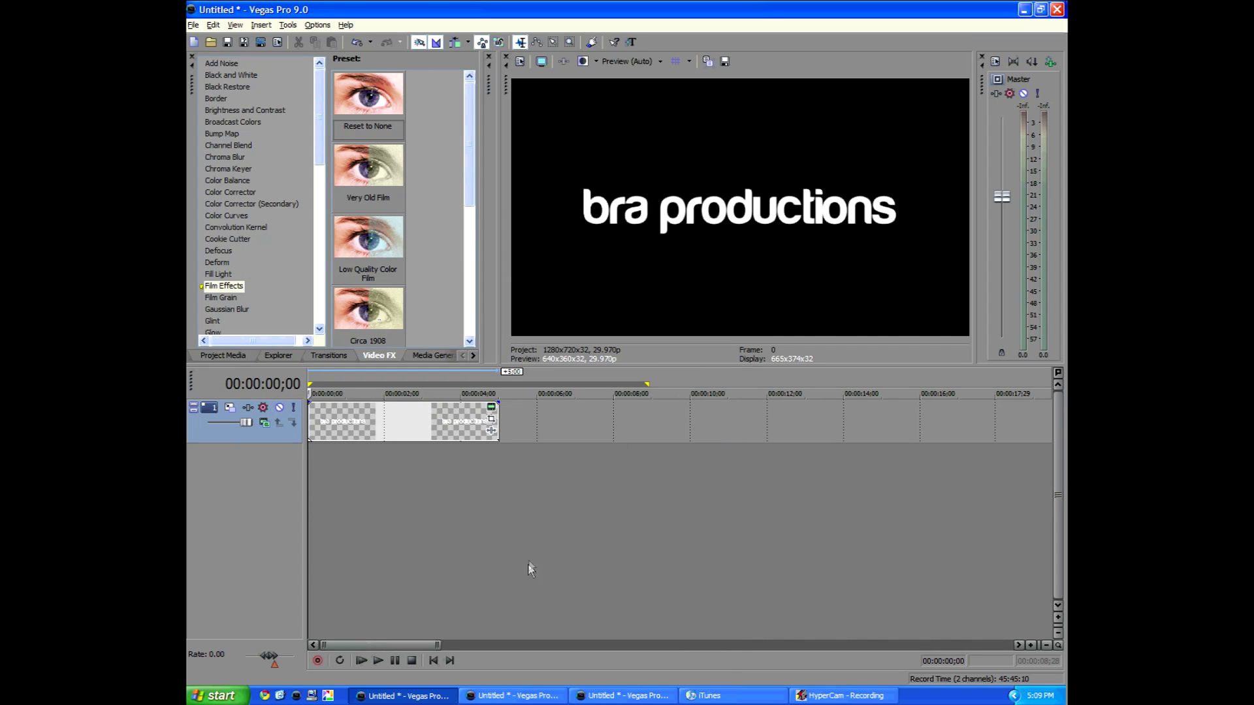
# Step: Apply the Film Effects 'Reset to None' preset to the title event at 00:00:01;14
pyautogui.click(363, 496)
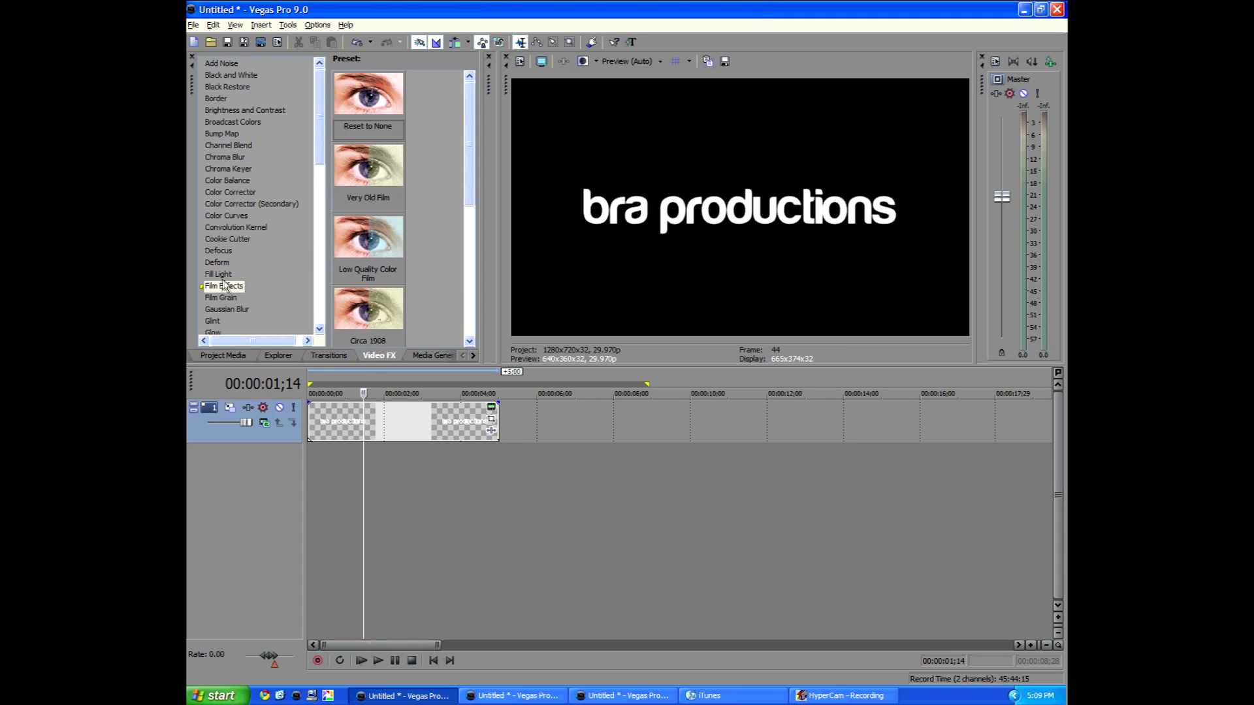
pyautogui.moveTo(351, 121); pyautogui.dragTo(368, 425)
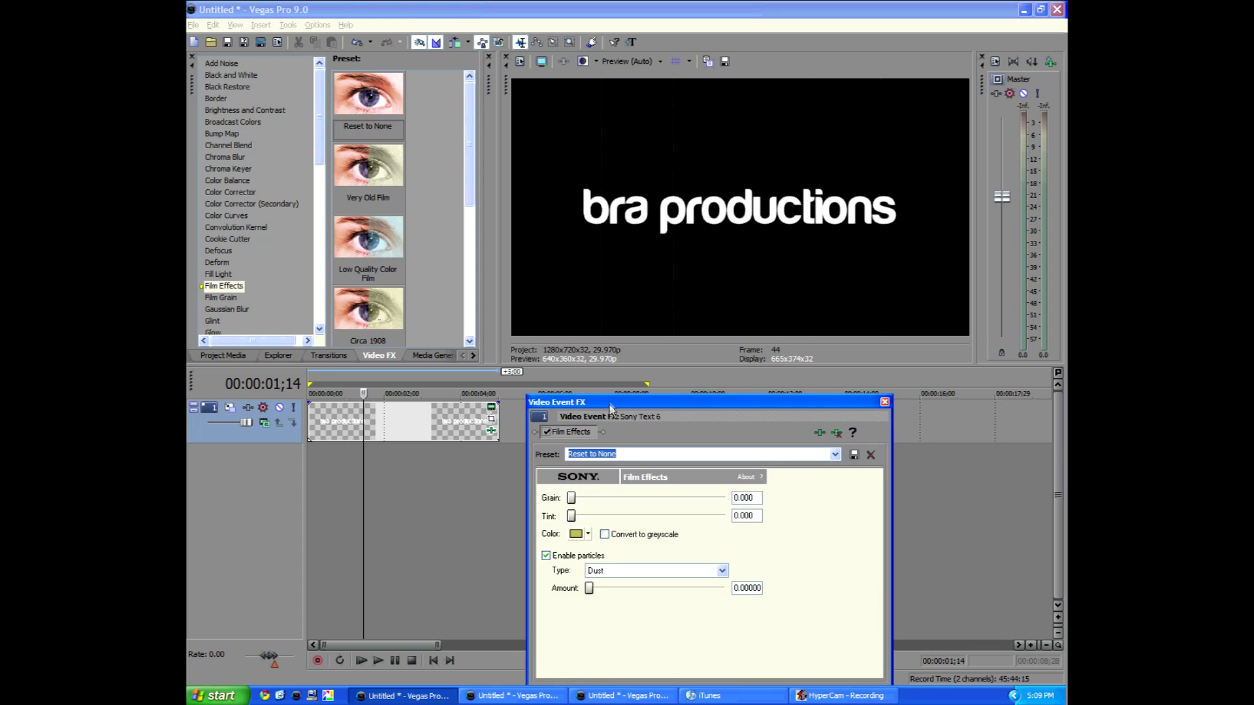
pyautogui.moveTo(610, 408); pyautogui.dragTo(537, 347)
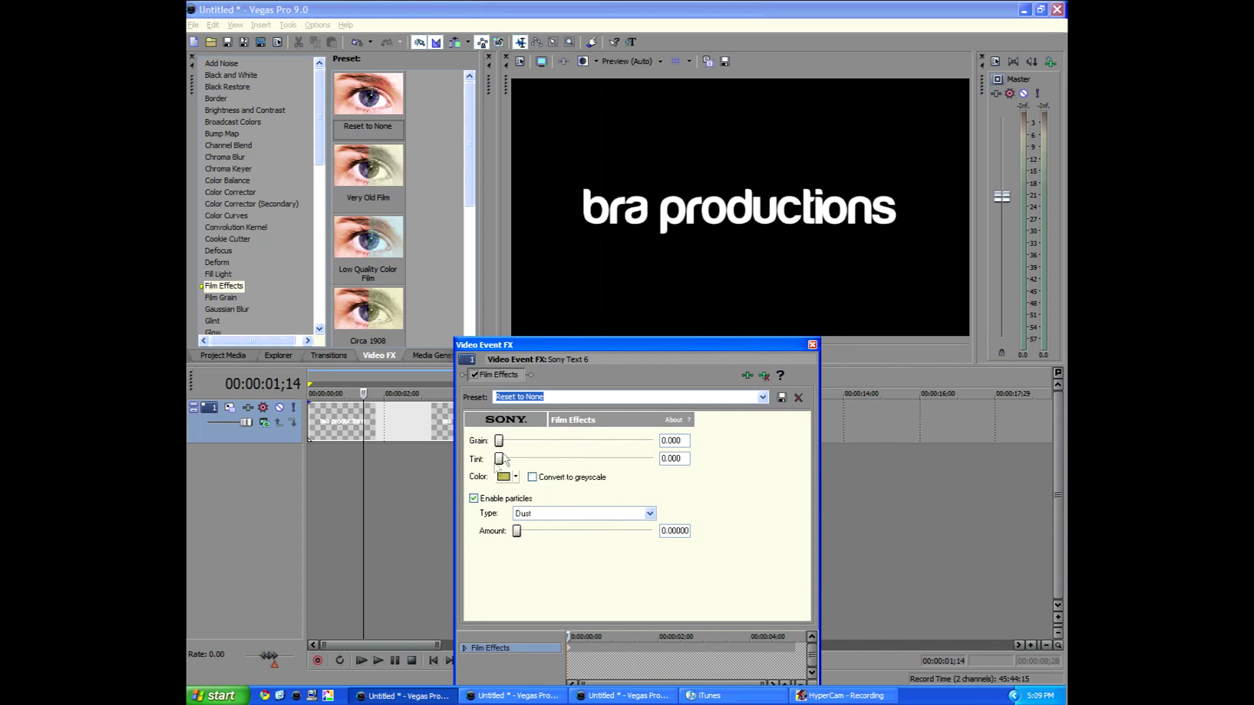
# Step: Try the Dust, Flicker, Hair and Scratches particle types, then settle on Jitter
pyautogui.click(607, 515)
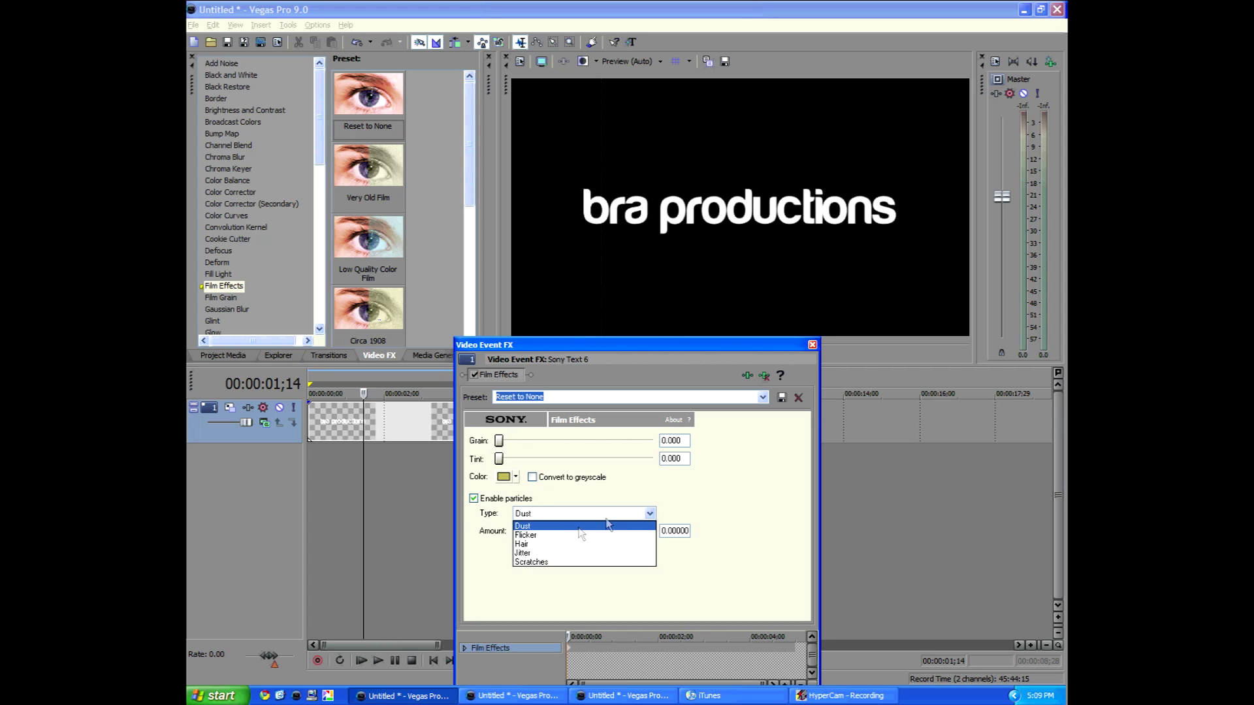
pyautogui.click(574, 526)
pyautogui.click(643, 514)
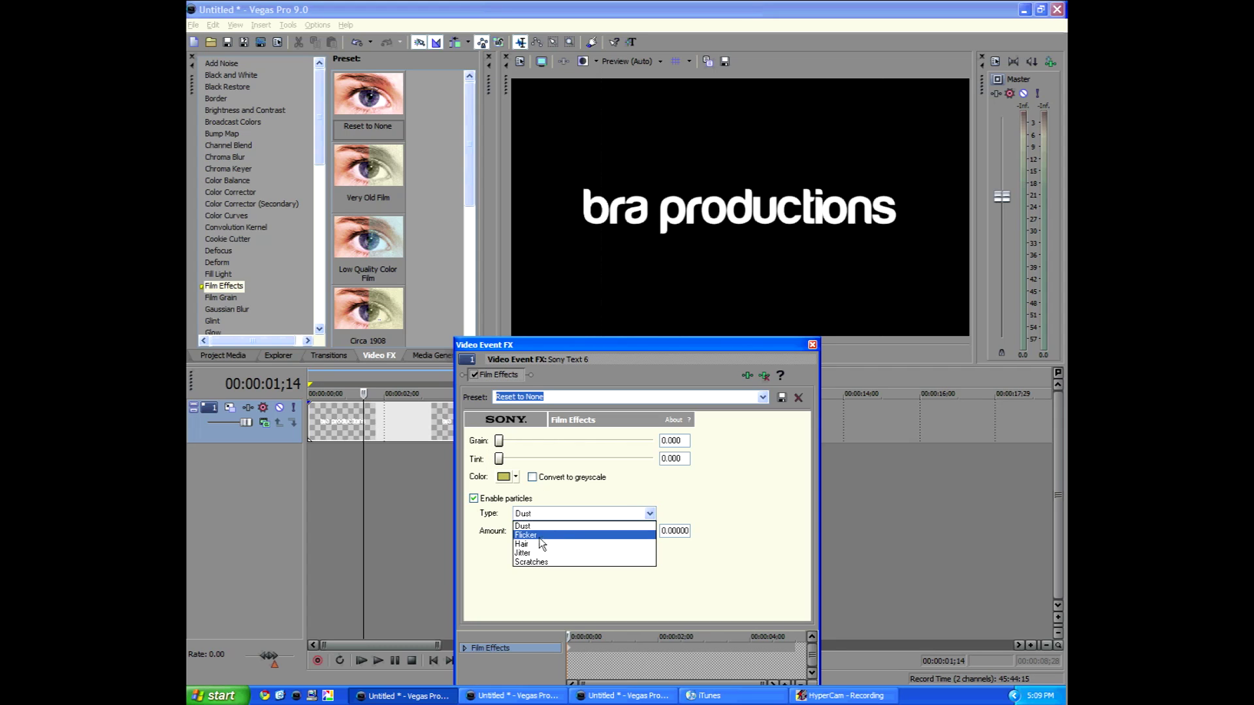
pyautogui.click(574, 534)
pyautogui.click(619, 514)
pyautogui.click(535, 544)
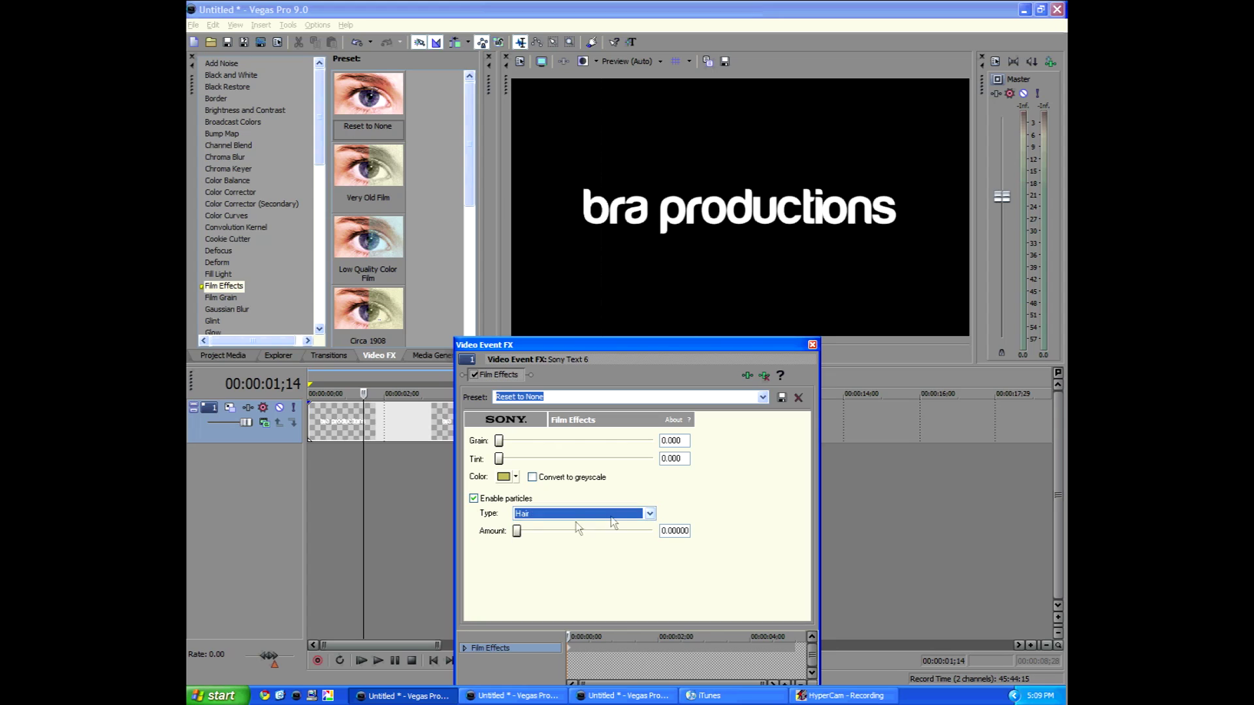
pyautogui.click(588, 515)
pyautogui.click(547, 554)
pyautogui.click(598, 519)
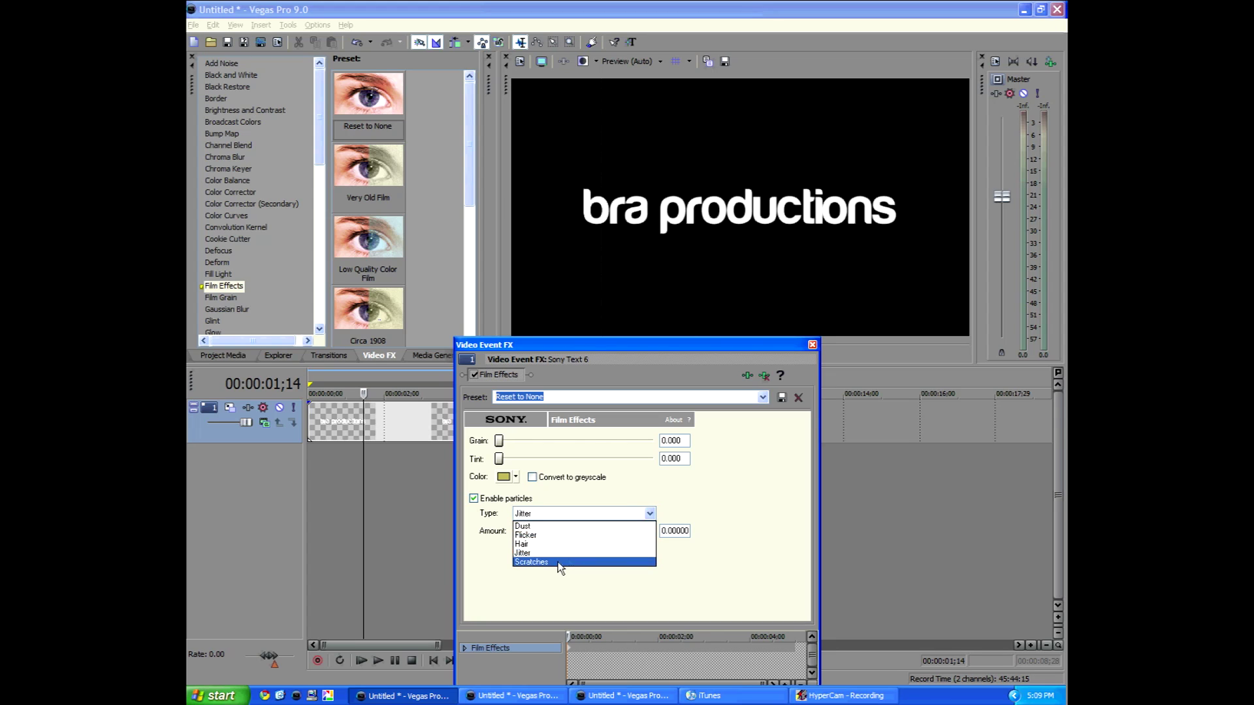
pyautogui.click(557, 562)
pyautogui.click(649, 515)
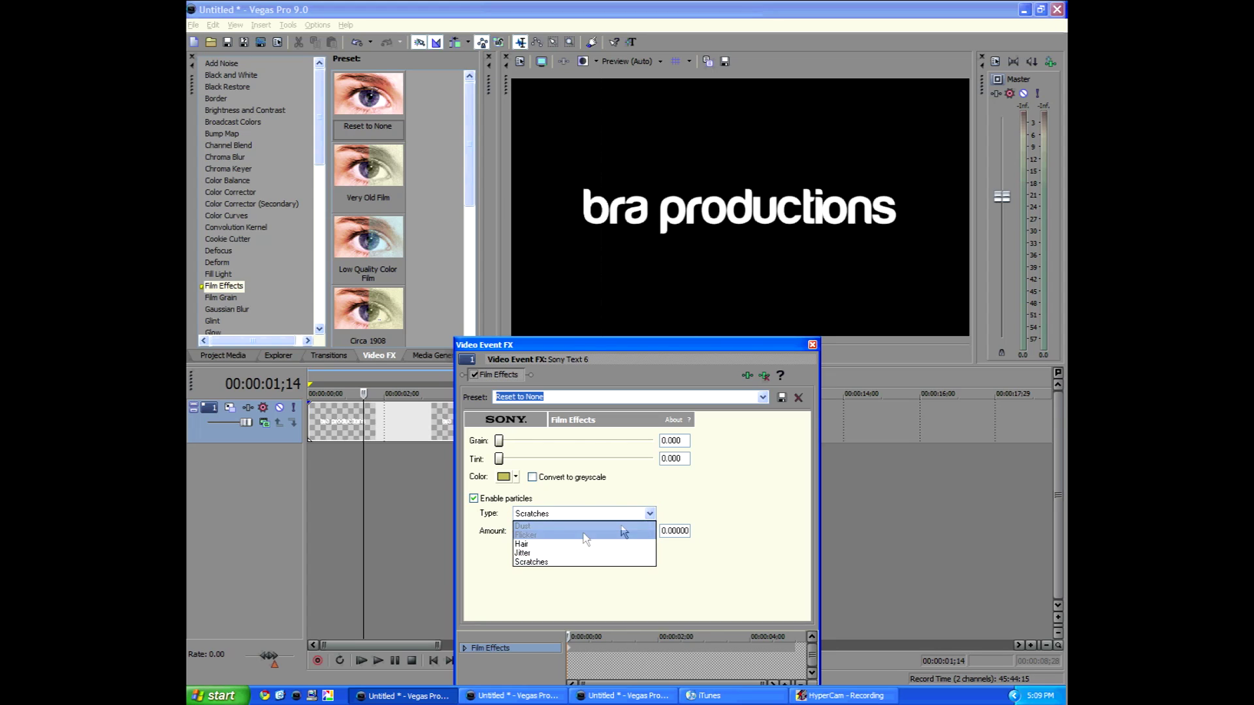
pyautogui.click(549, 556)
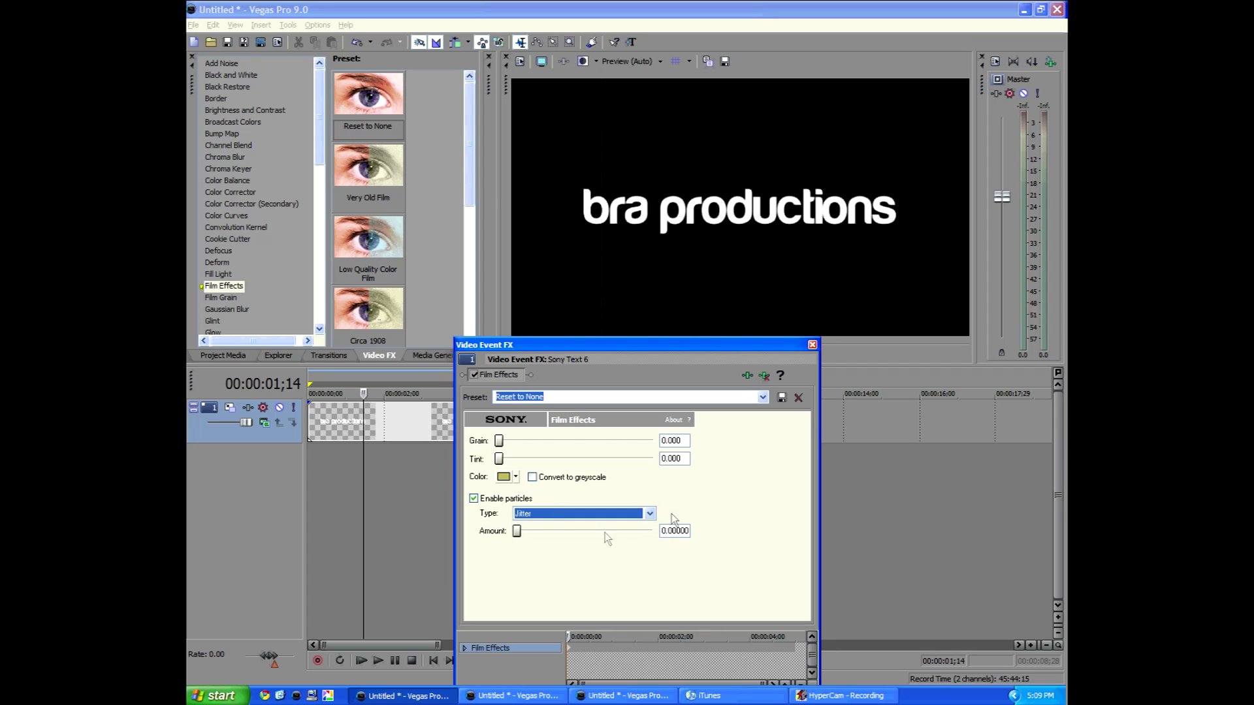
# Step: Push the Film Effects Jitter Amount slider all the way to 32.0000
pyautogui.moveTo(516, 531); pyautogui.dragTo(598, 530)
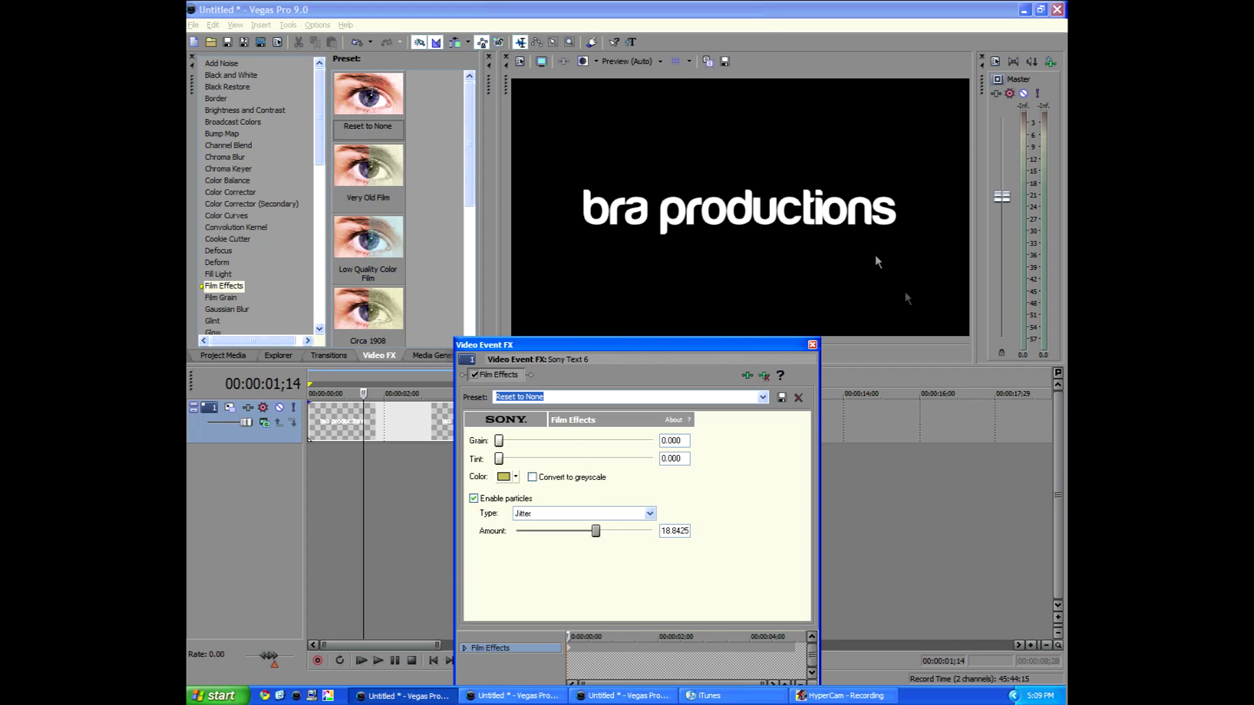
pyautogui.moveTo(528, 348); pyautogui.dragTo(675, 259)
pyautogui.click(433, 660)
pyautogui.moveTo(737, 440); pyautogui.dragTo(820, 455)
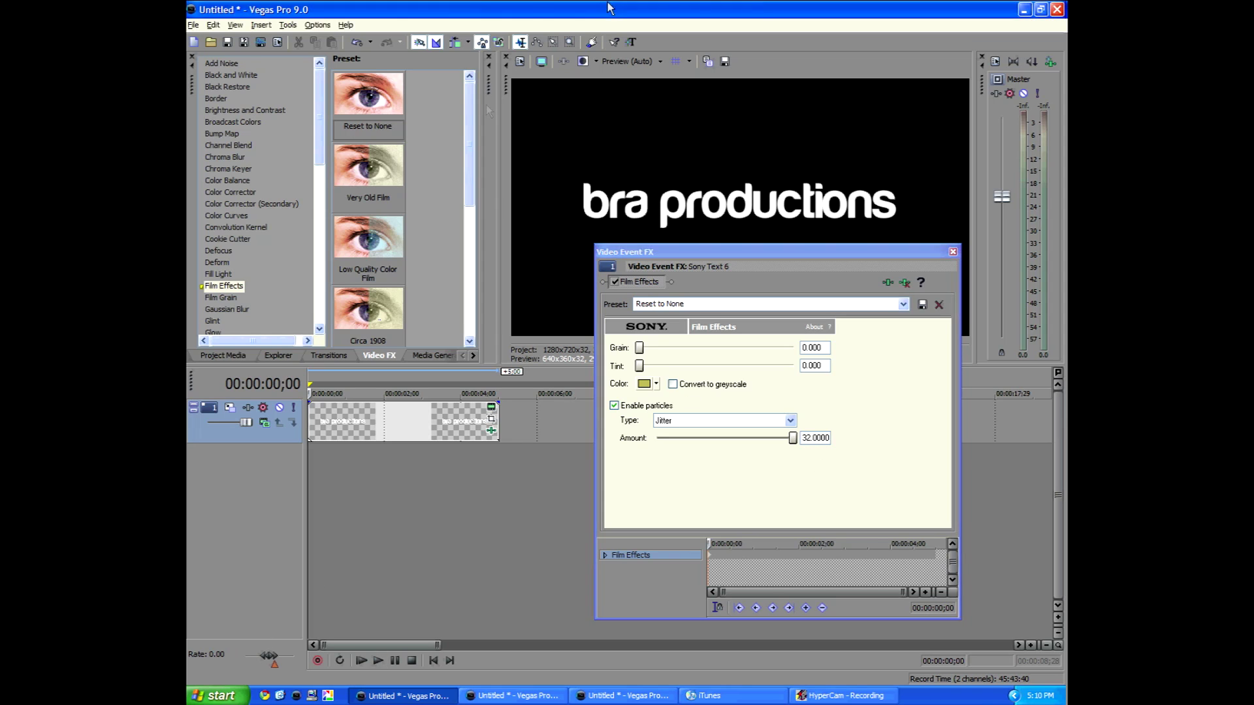
pyautogui.moveTo(800, 252); pyautogui.dragTo(792, 350)
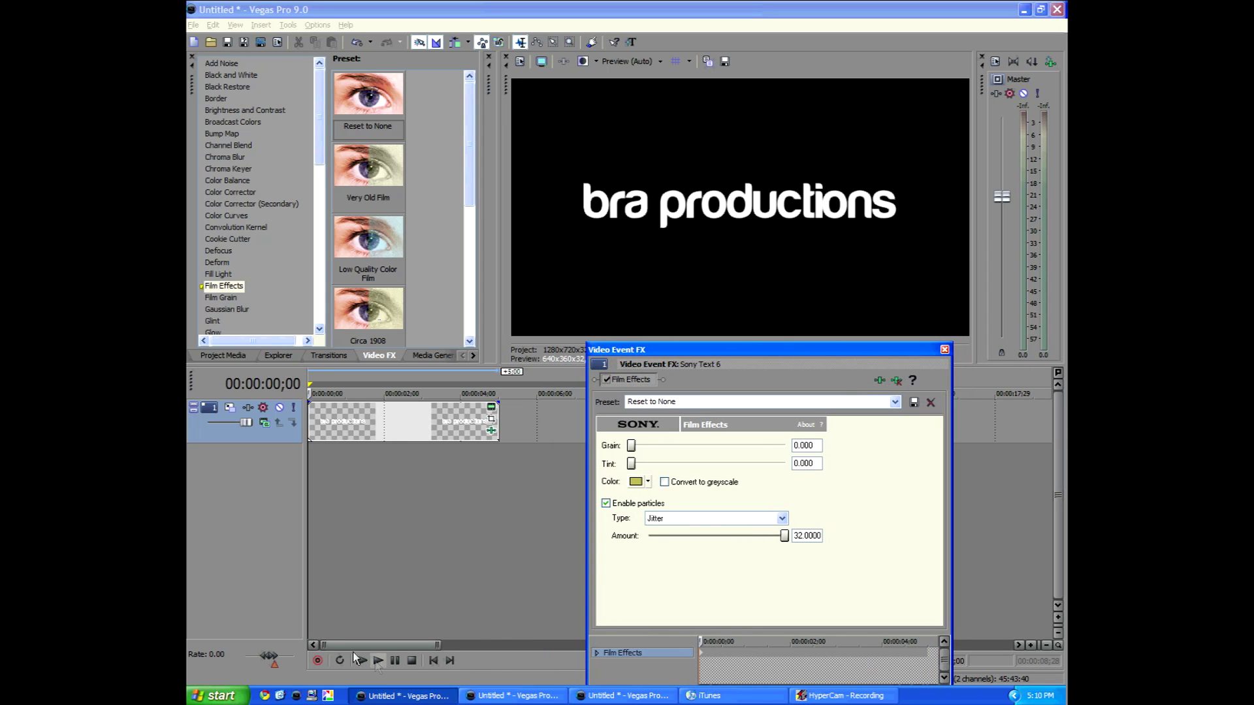
# Step: Play back the 'bra productions' title, then pause to check the jitter twitch
pyautogui.click(377, 660)
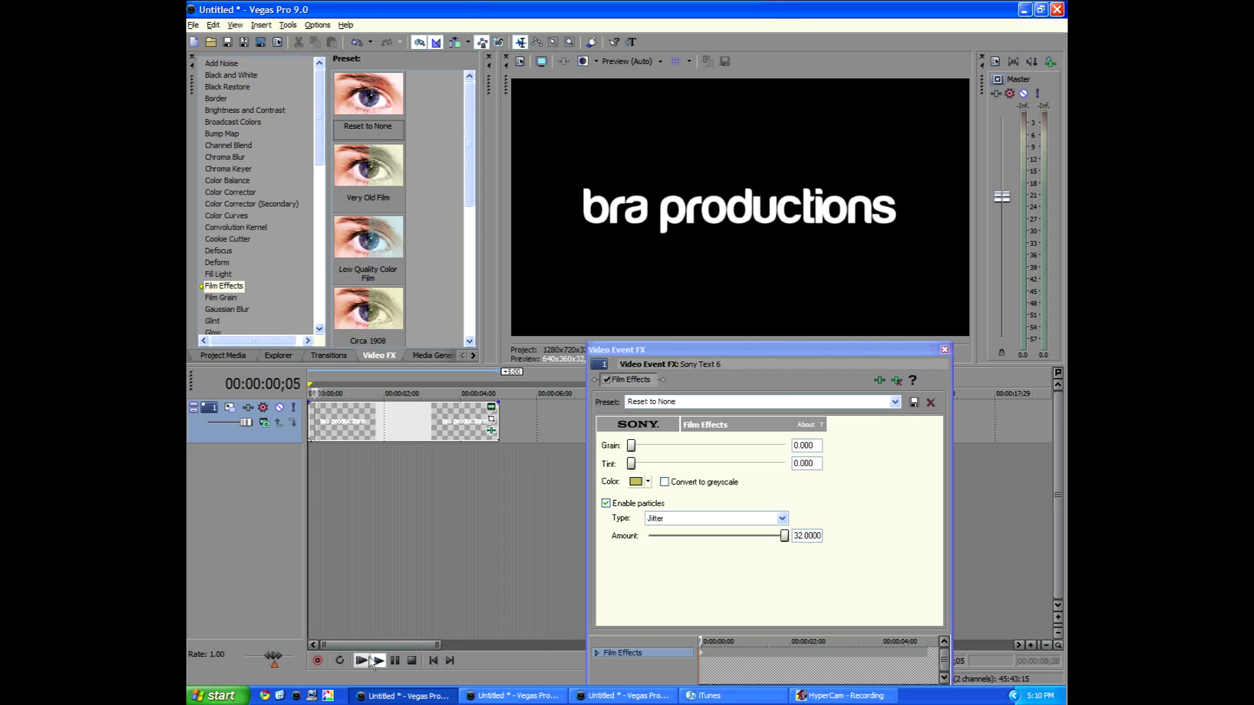
pyautogui.click(395, 661)
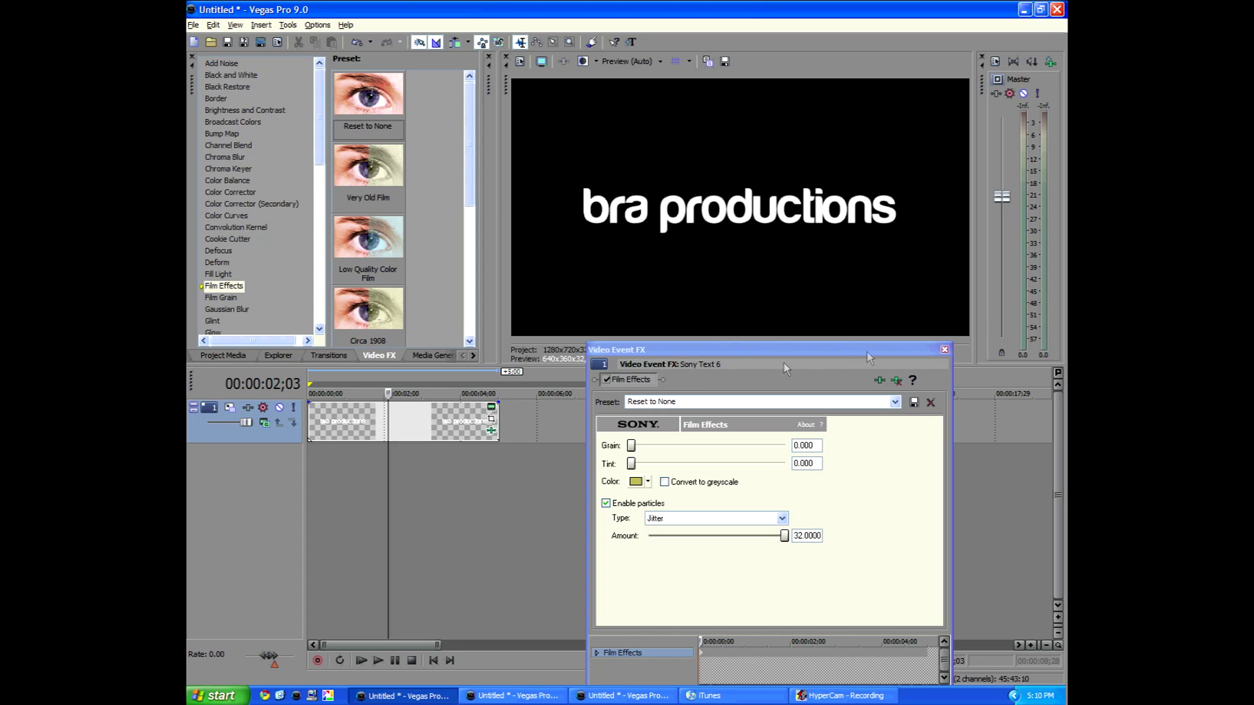
# Step: Close the Video Event FX window holding the title's Film Effects settings
pyautogui.click(944, 349)
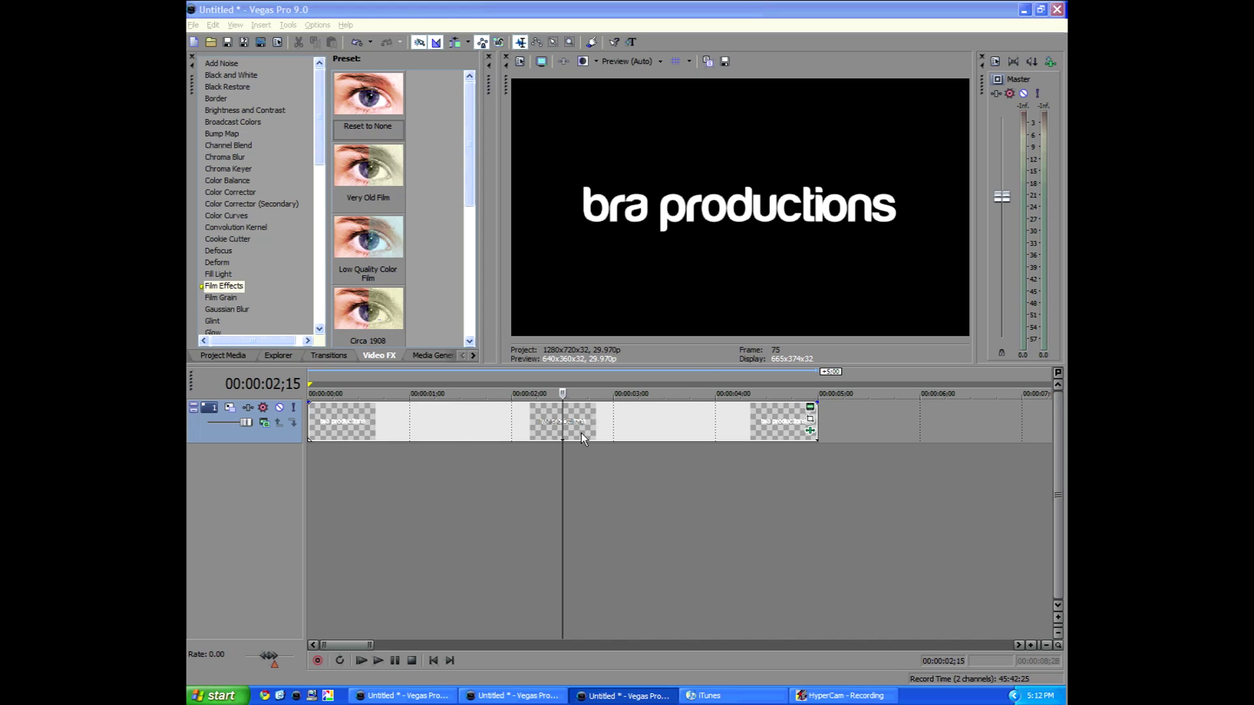
pyautogui.click(611, 457)
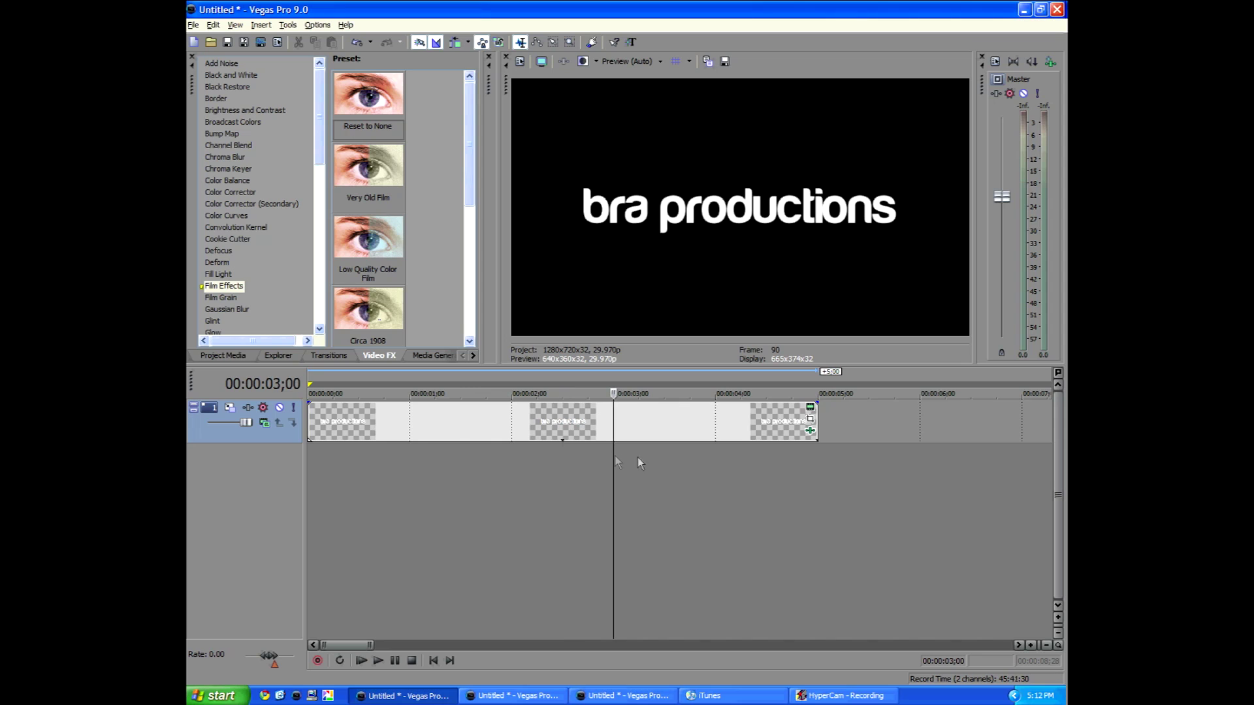
pyautogui.click(721, 457)
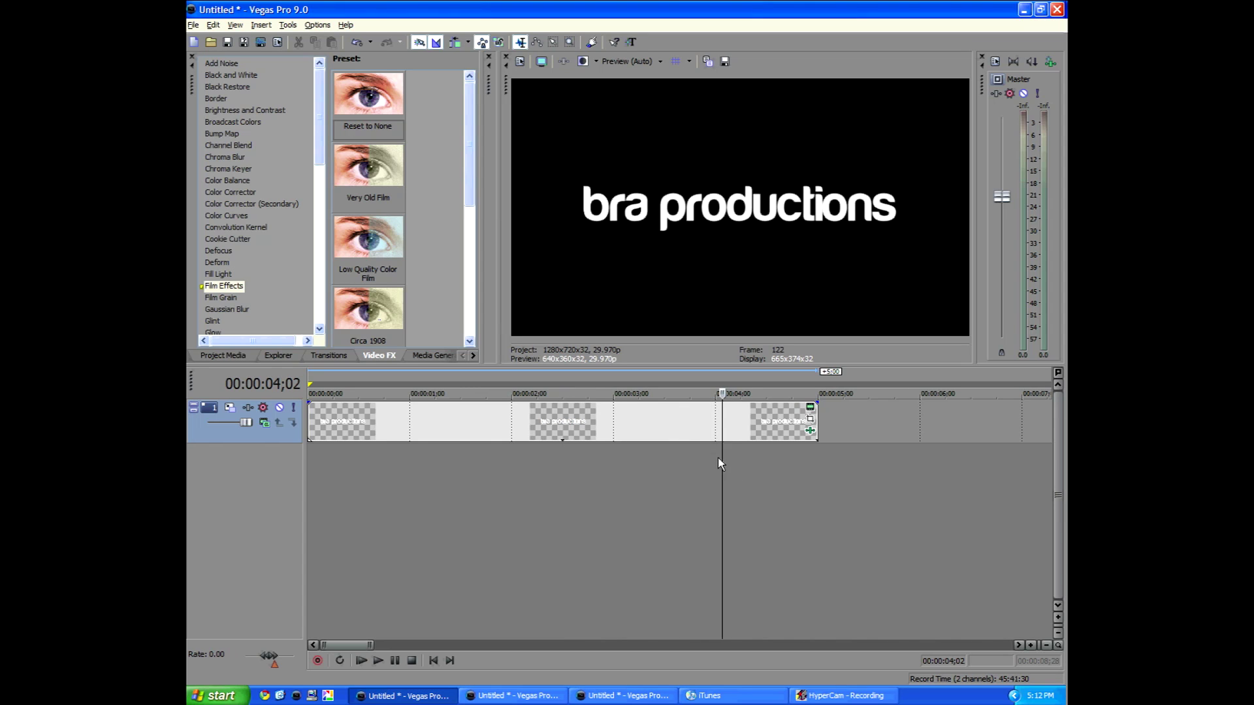
pyautogui.click(718, 457)
pyautogui.click(715, 458)
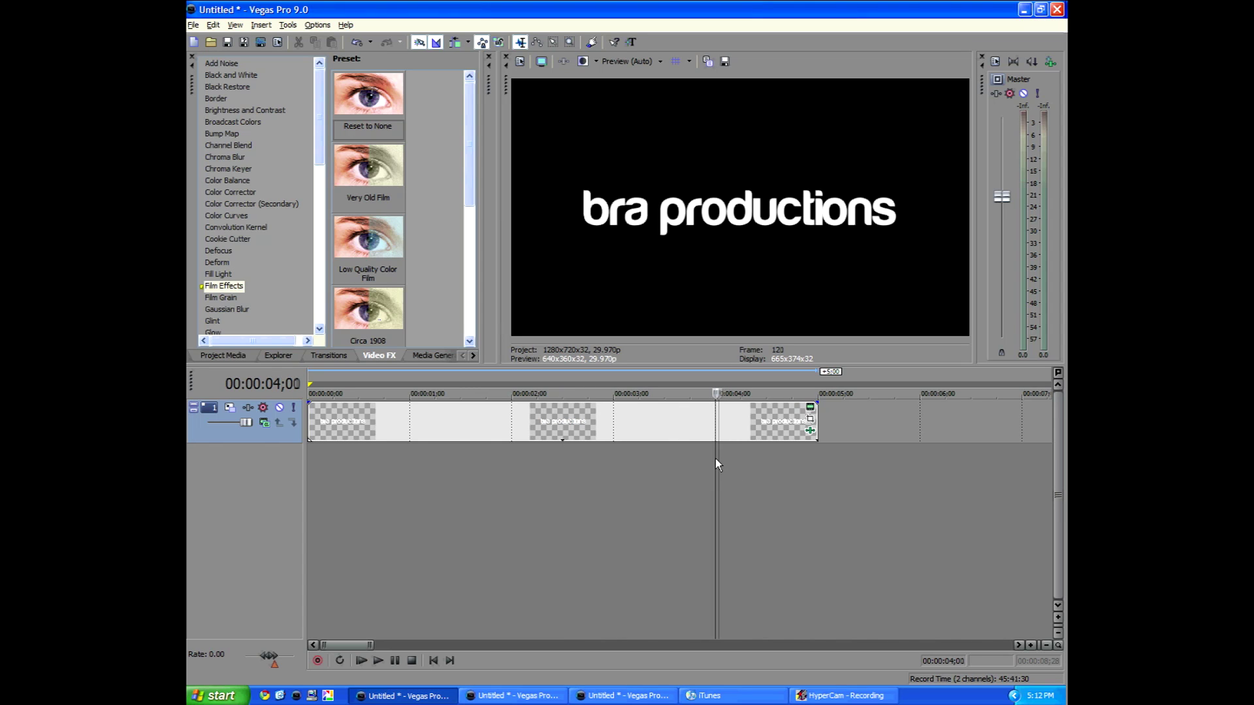
pyautogui.click(617, 457)
pyautogui.click(613, 468)
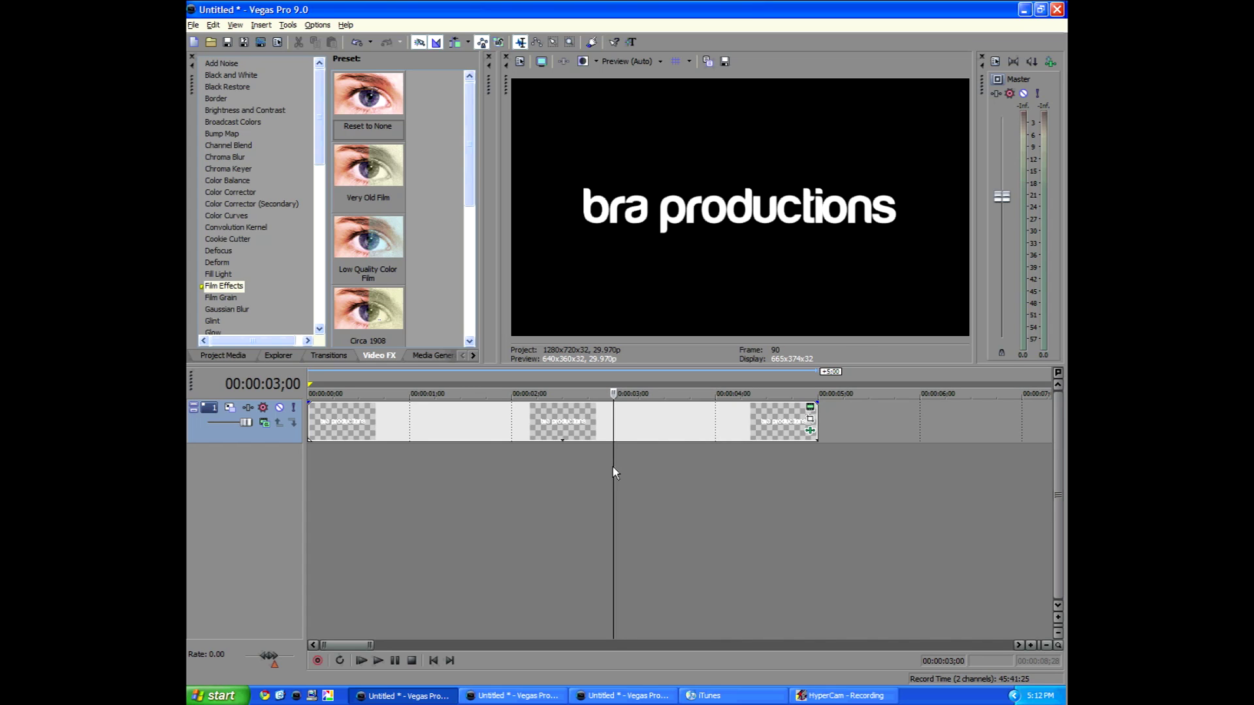